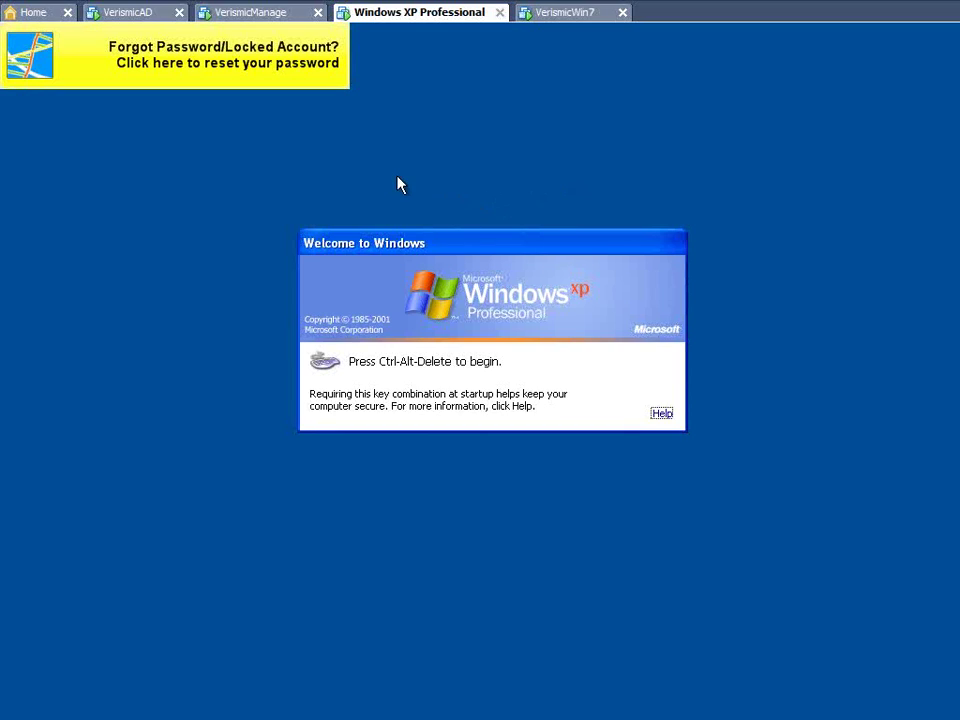
- Switch to the Windows 7 machine and sign in with the administrator account
left_click(595, 15)
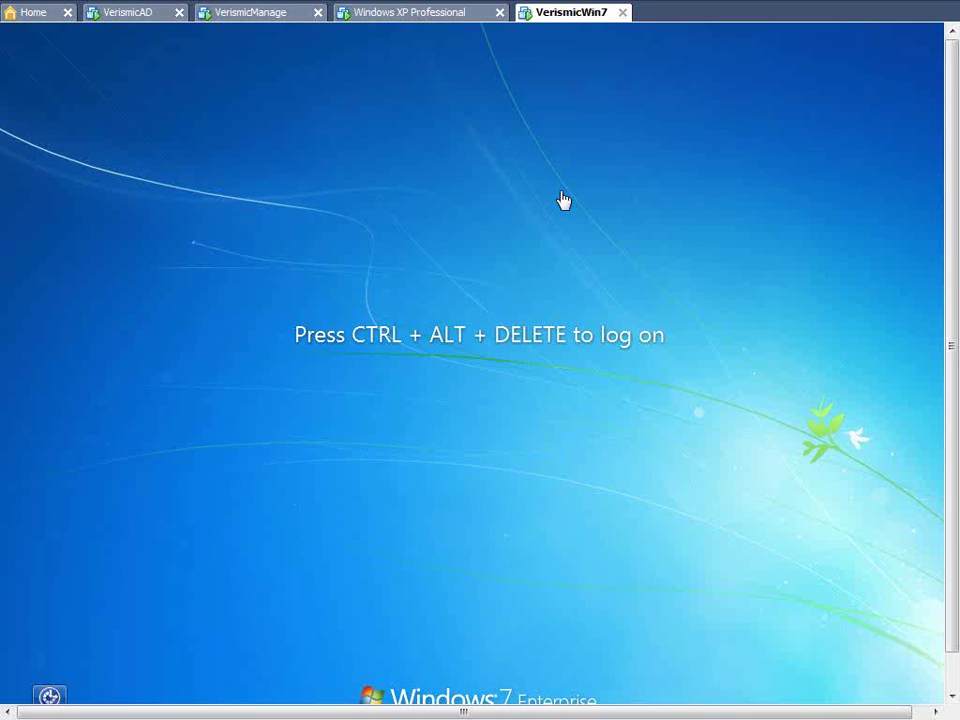
key("ctrl+alt+Insert")
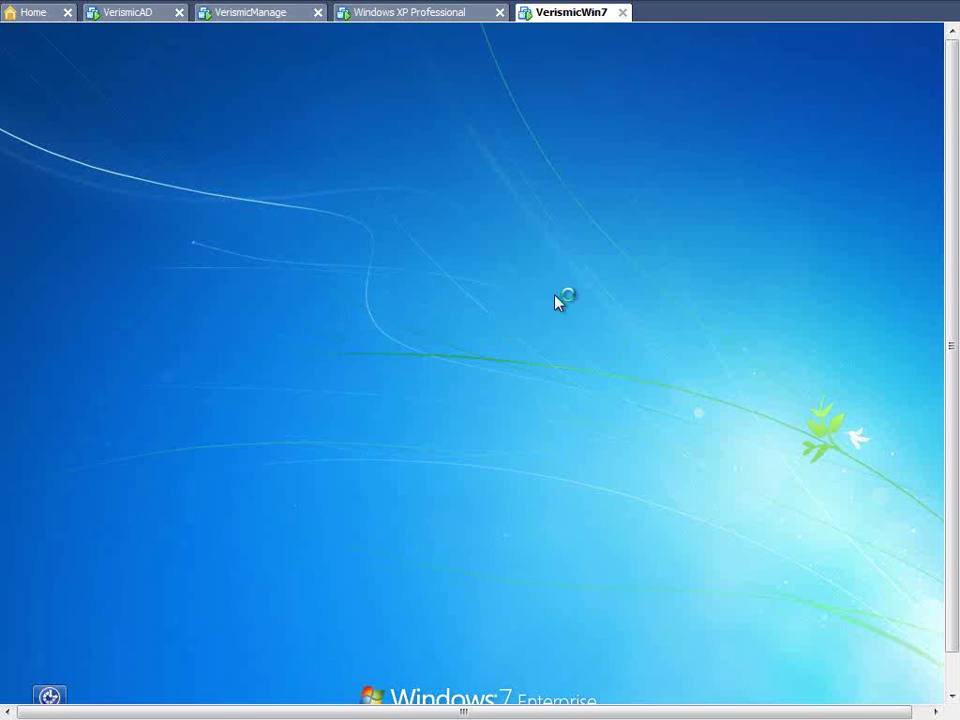
left_click(416, 450)
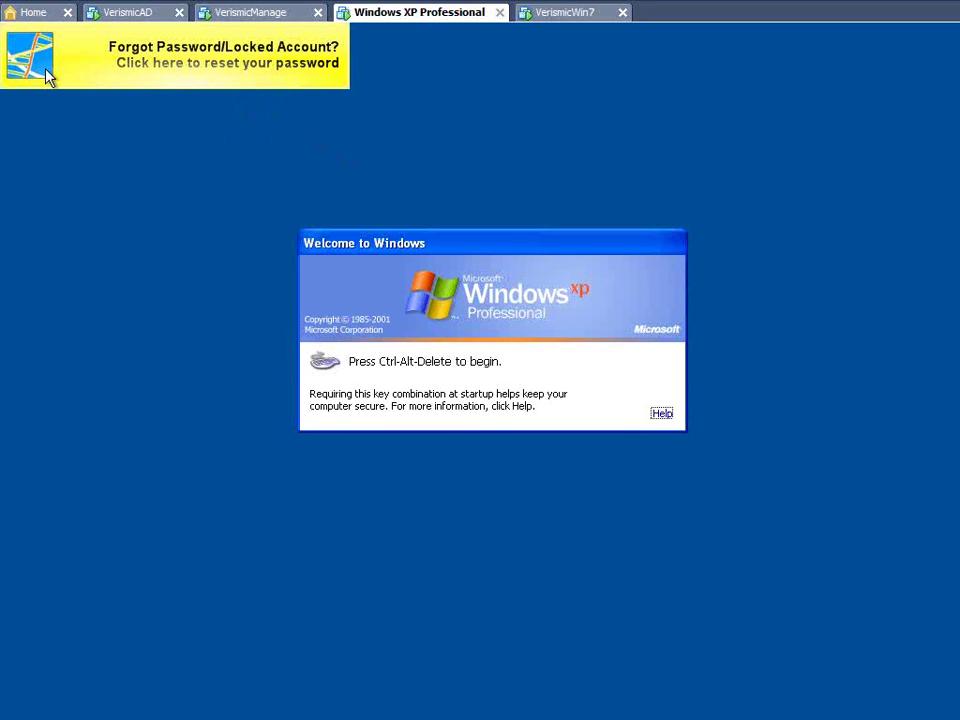
- Start a forgotten-password reset and submit the user's account username
left_click(224, 72)
left_click(349, 316)
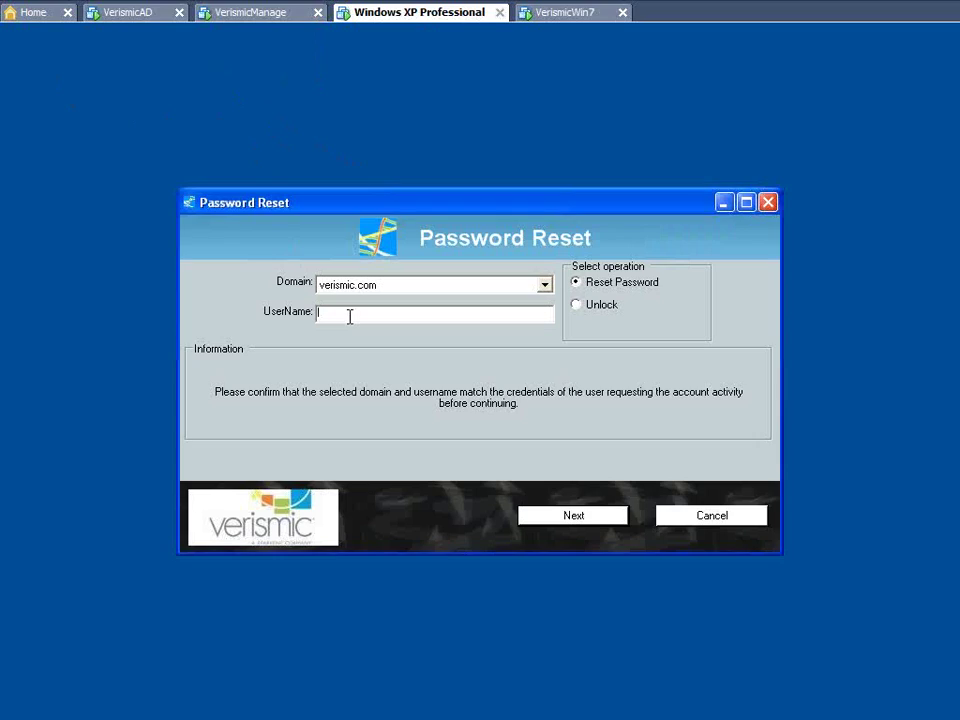
type("markm")
left_click(551, 517)
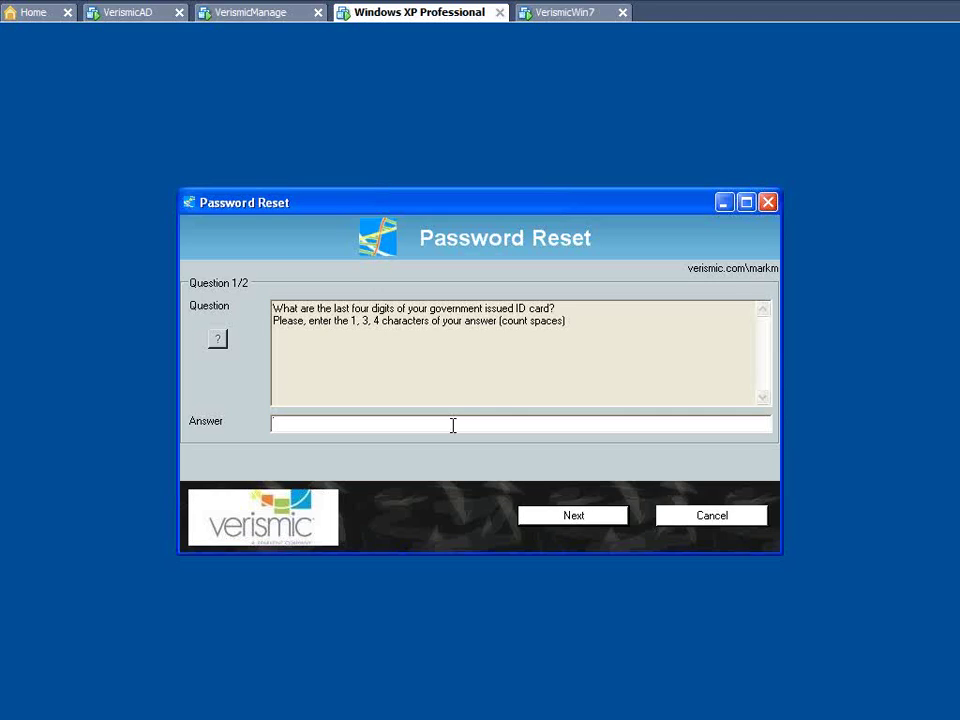
- Answer the first security question and fill in the second answer
type("***")
left_click(566, 519)
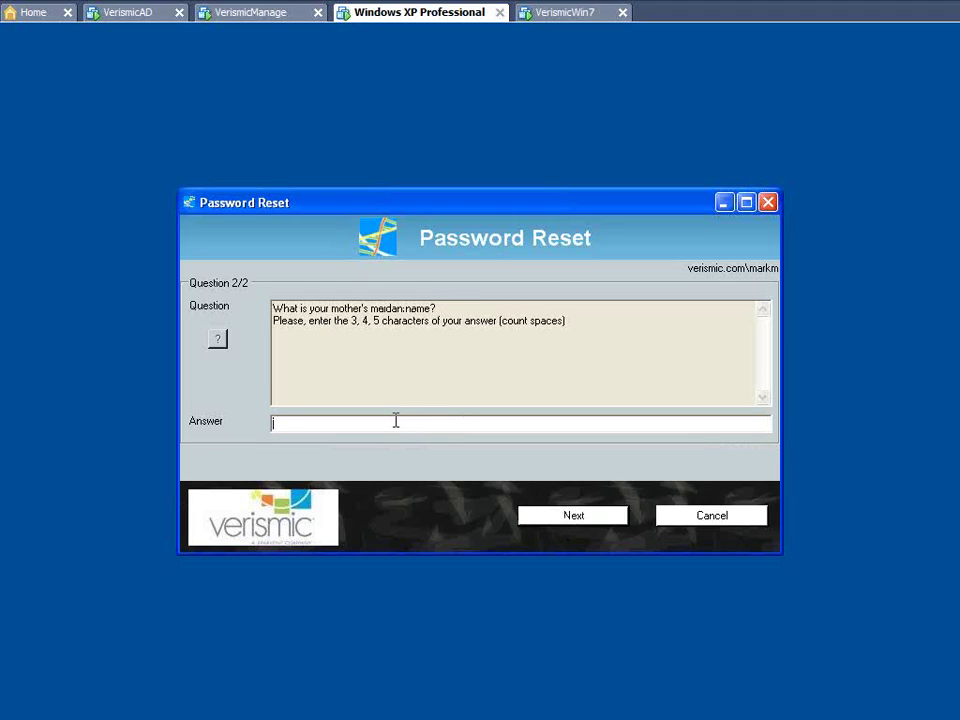
type("***")
- Verify identity with the second answer, then enter and confirm the new password to finish the reset
left_click(549, 518)
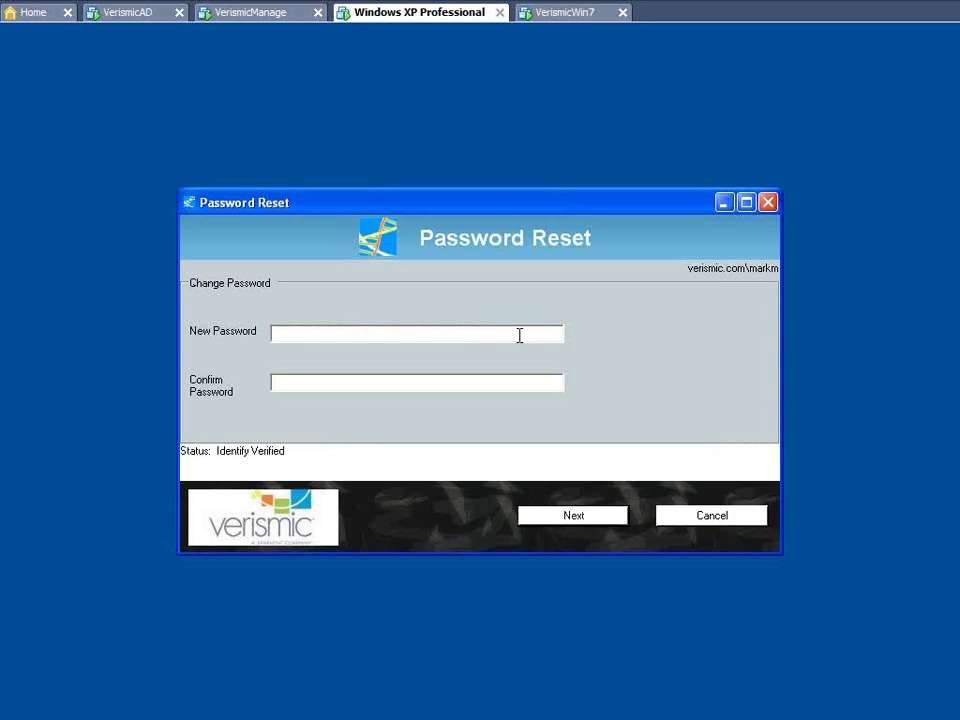
type("********")
key("Tab")
type("********")
left_click(572, 512)
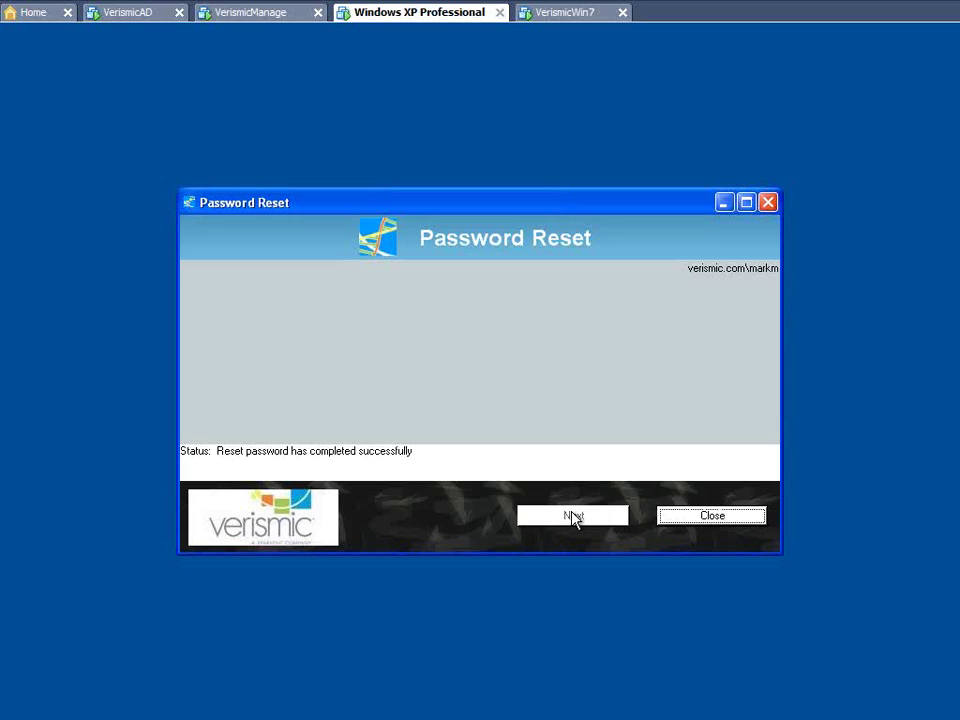
- Close the completed Password Reset dialog to return to the Welcome to Windows screen
left_click(679, 521)
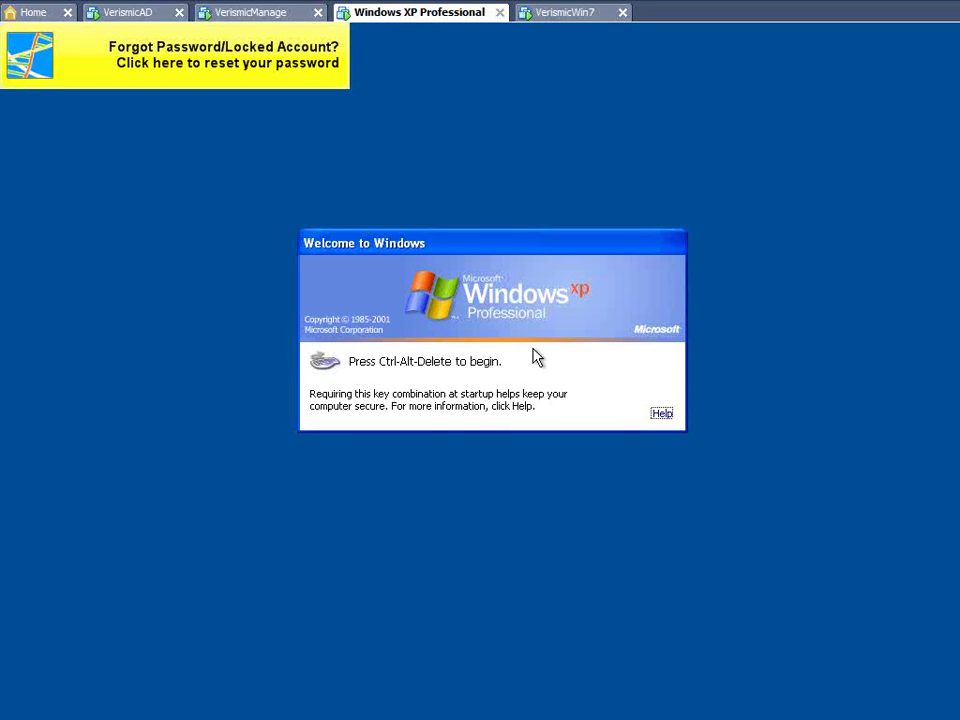
- Log on to the VERISMIC domain through Ctrl+Alt+Delete with the administrator password
key("ctrl+alt+Delete")
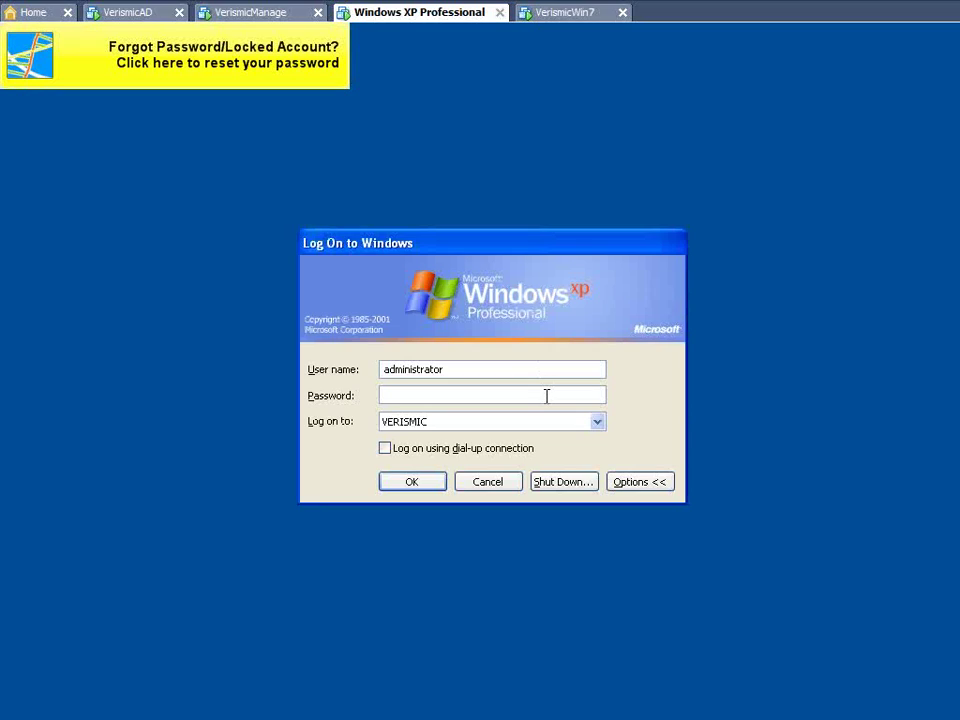
type("••••••••")
left_click(425, 484)
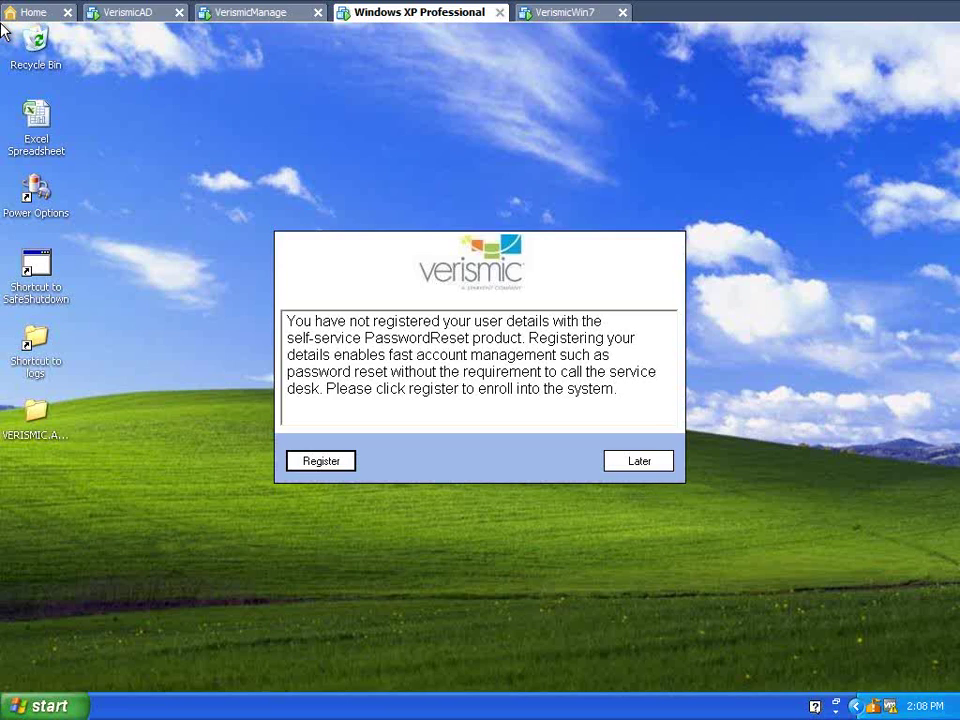
- Register for self-service reset by submitting the Windows username and password in the Registration Wizard
left_click(335, 463)
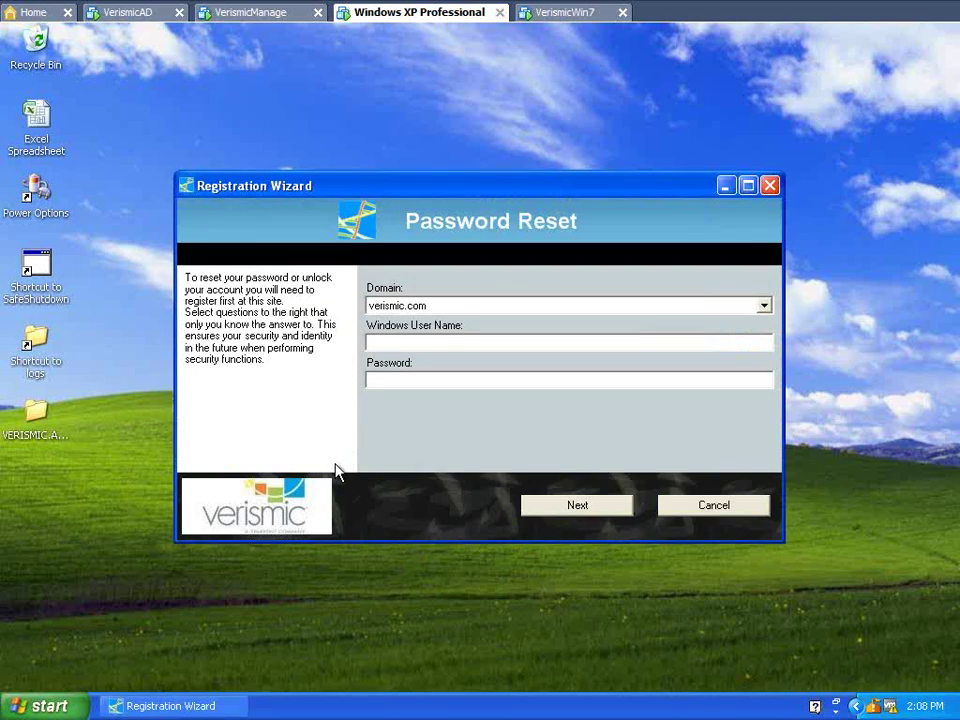
type("markm")
key("Tab")
type("*******")
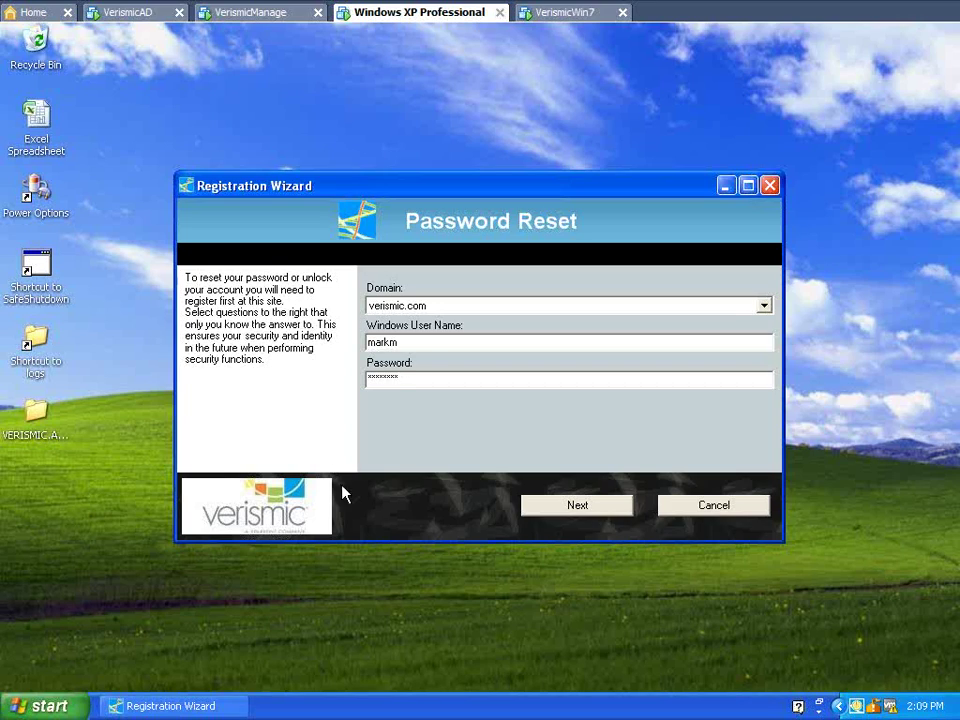
left_click(553, 509)
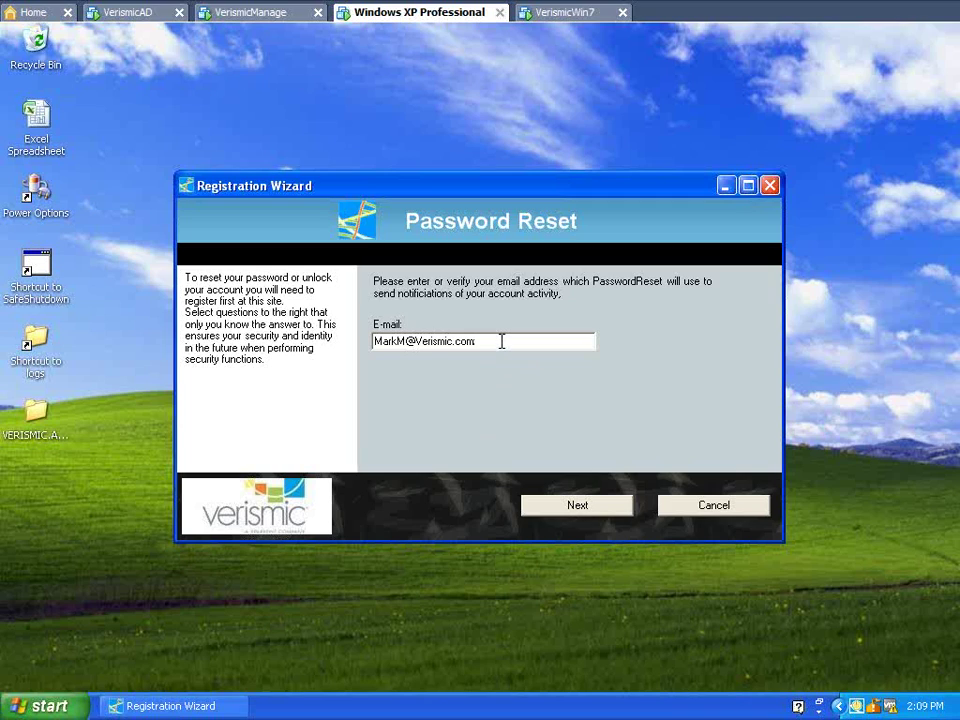
- Switch to the management machine showing the admin reporting Dashboard with 7 registrations
left_click(274, 22)
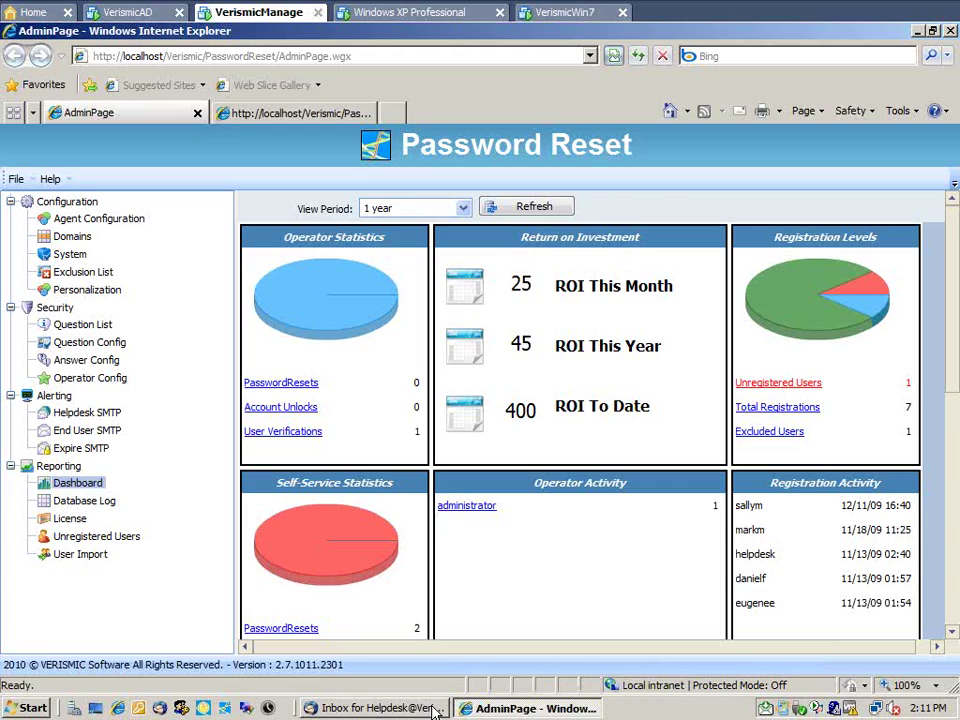
- Bring up Thunderbird's helpdesk inbox holding the unread Password Reset Activity notification
left_click(433, 708)
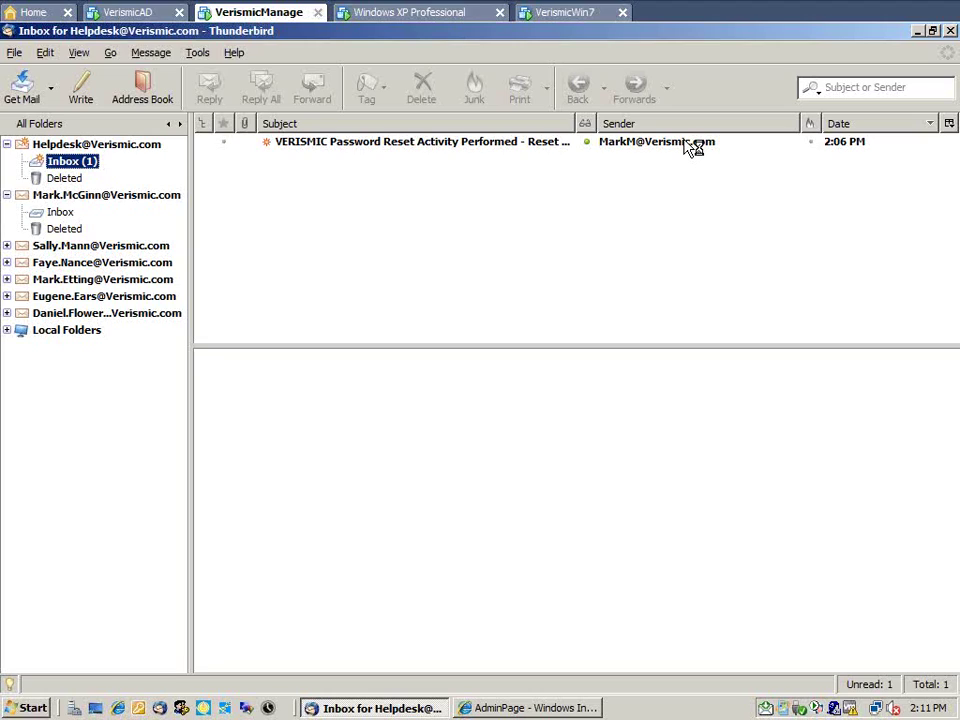
- Preview the helpdesk's Password Reset Activity message, then move to the user's own inbox
left_click(686, 144)
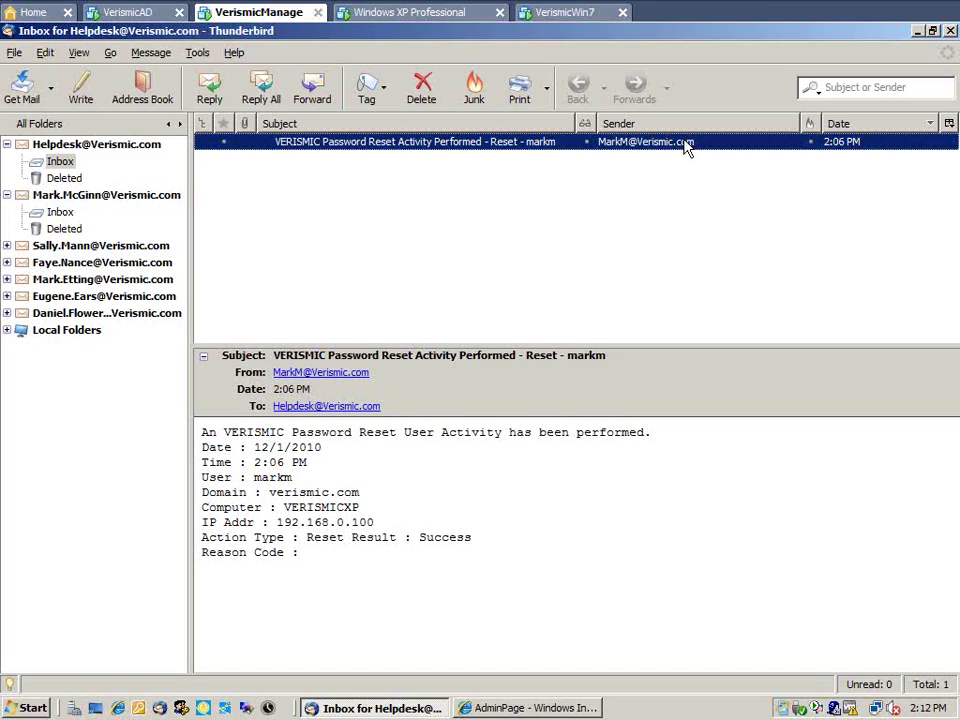
left_click(60, 212)
- Fetch new mail, read the 'Thank you for using VERISMIC Password Reset' message, and minimize Thunderbird
left_click(28, 86)
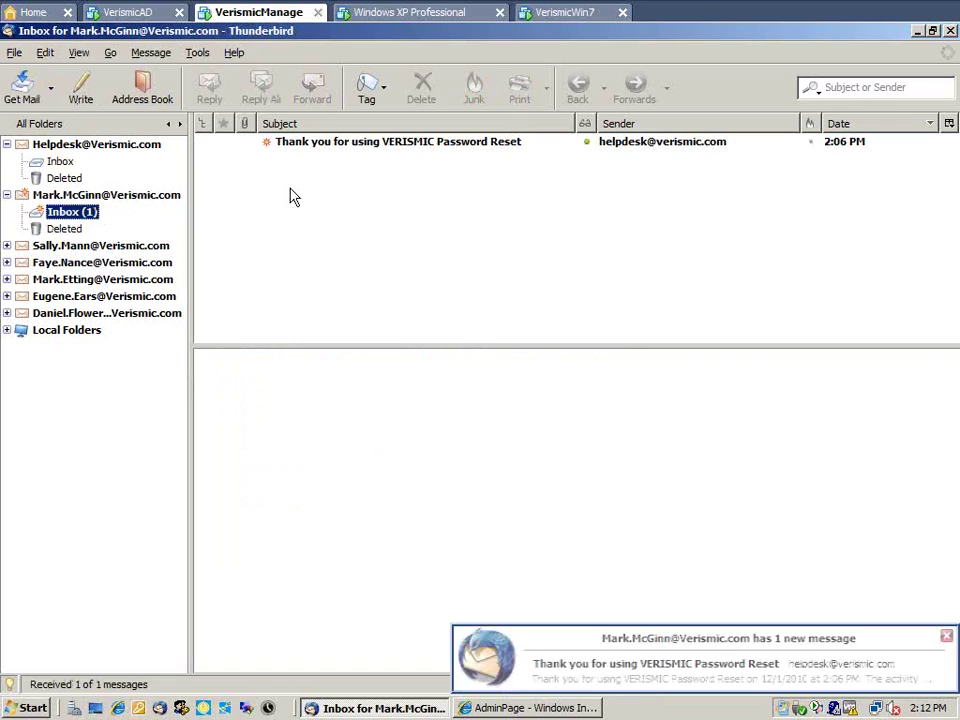
left_click(336, 148)
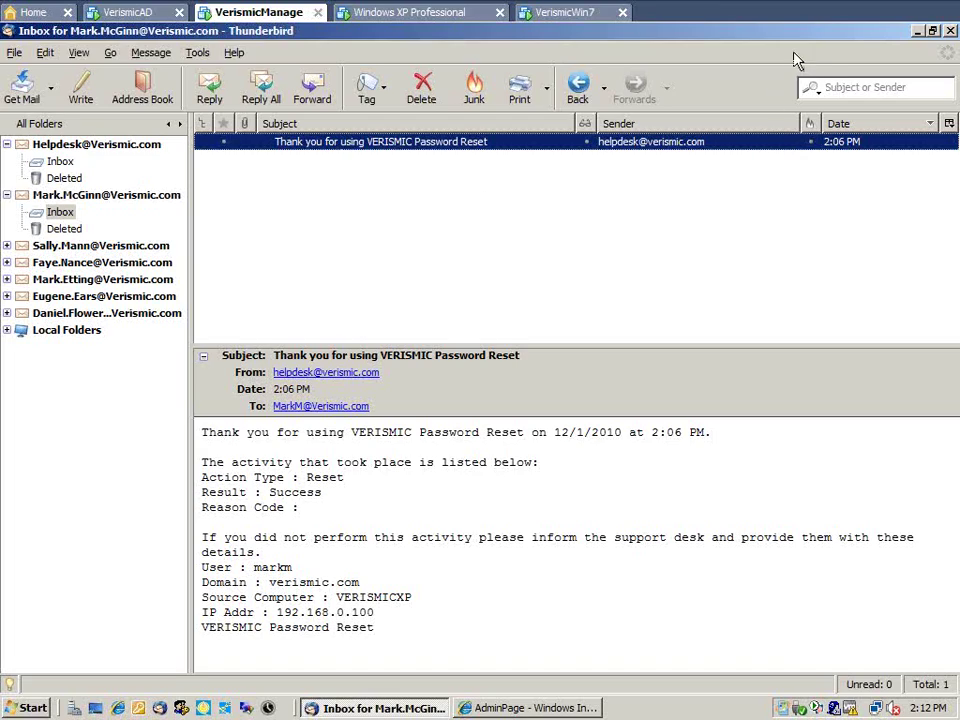
left_click(917, 33)
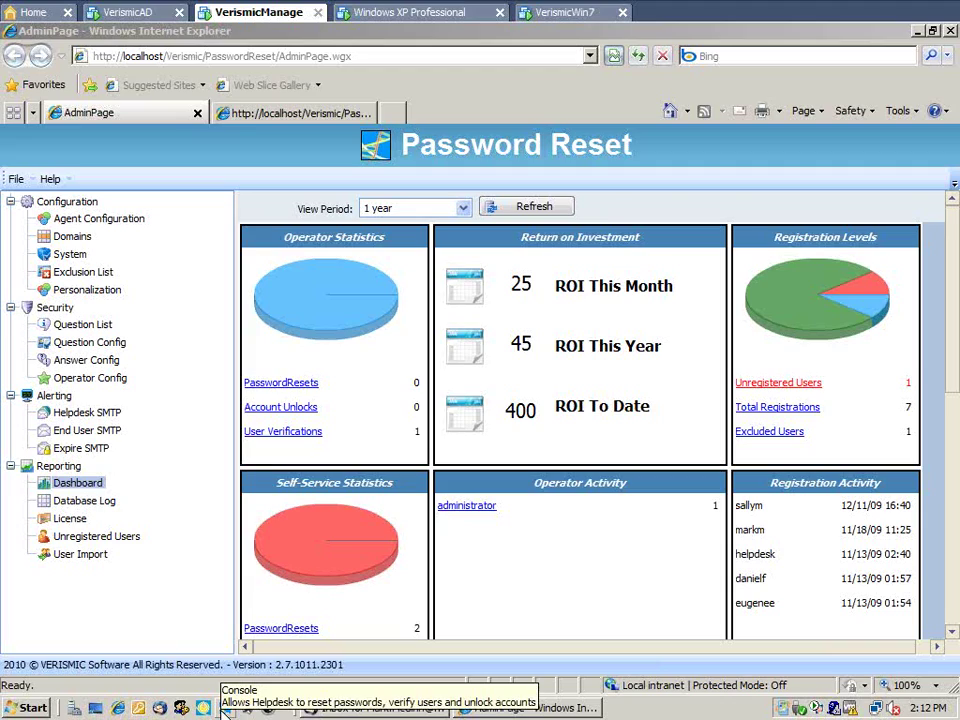
- Launch the Operator Module console, set to Reset Password for verismic.com
left_click(224, 708)
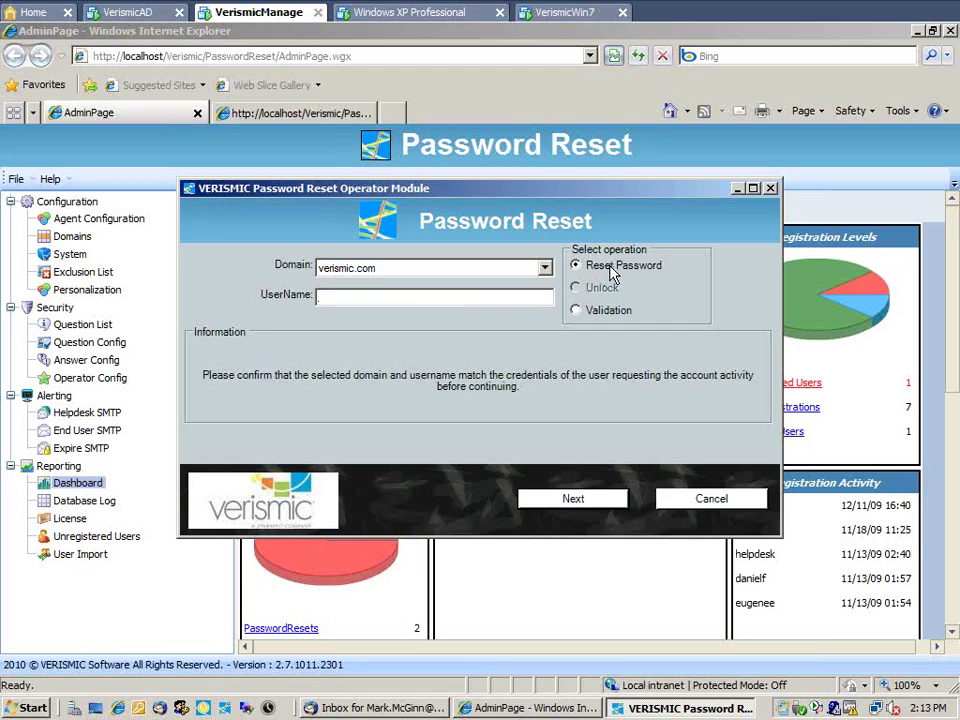
- Choose the Reset Password operation and look up the user by login name
left_click(607, 312)
left_click(616, 268)
left_click(499, 298)
type("markm")
left_click(586, 502)
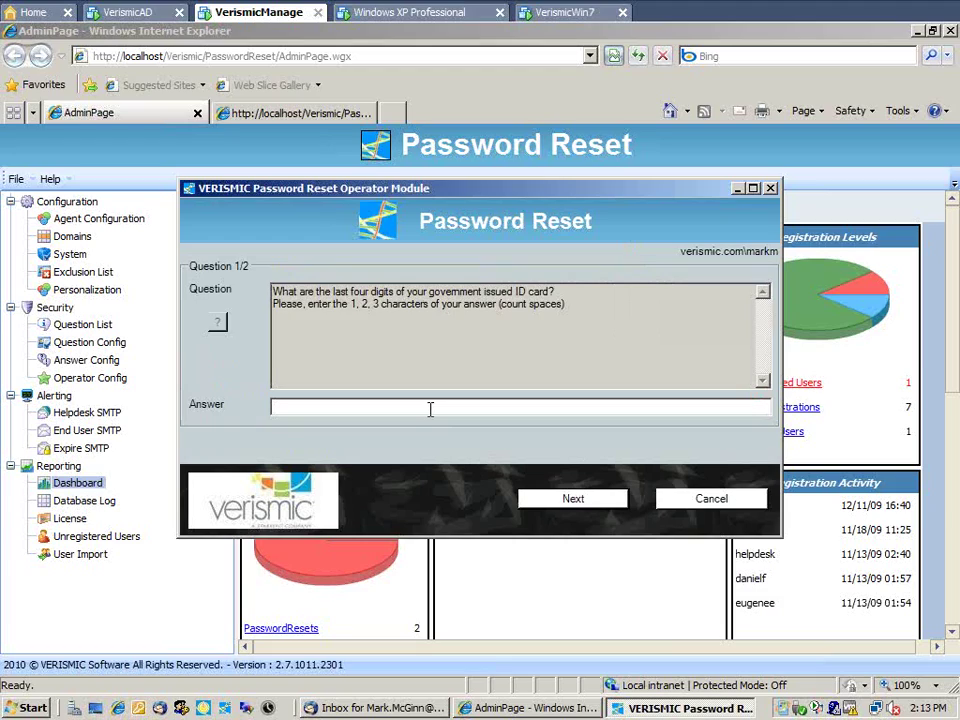
- Answer both security questions, then enter and confirm a new password to complete the reset
type("123")
left_click(553, 497)
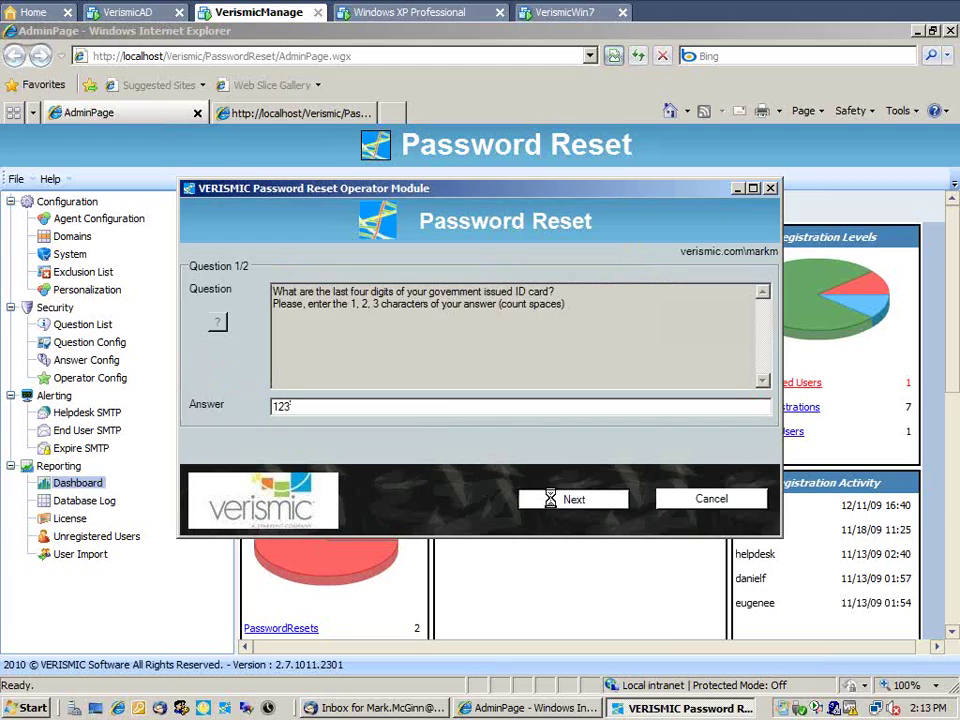
type("1")
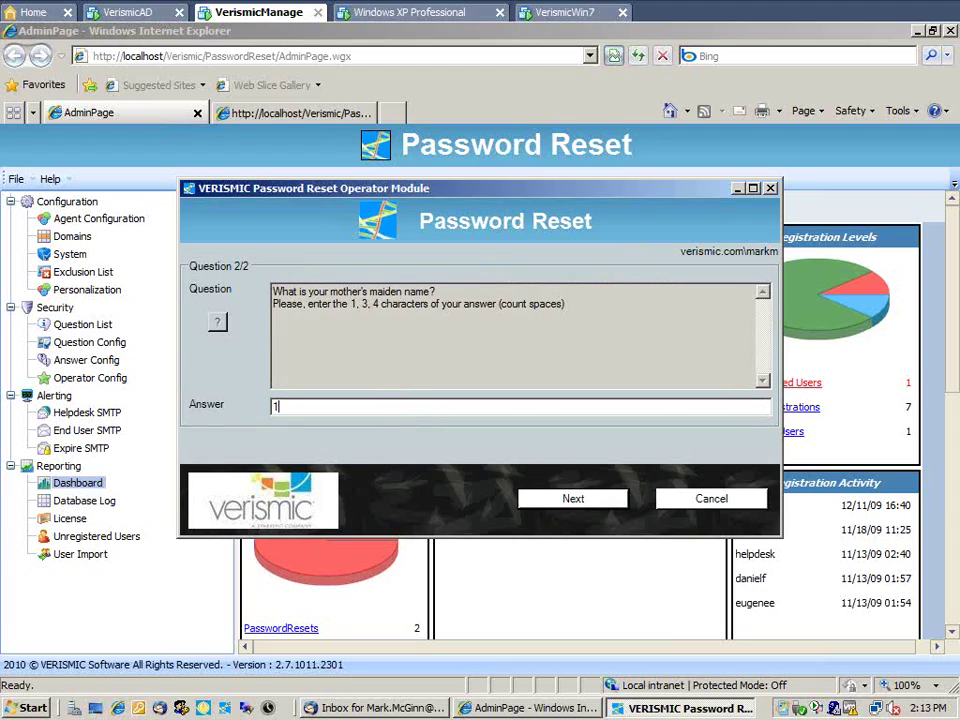
type("34")
left_click(545, 500)
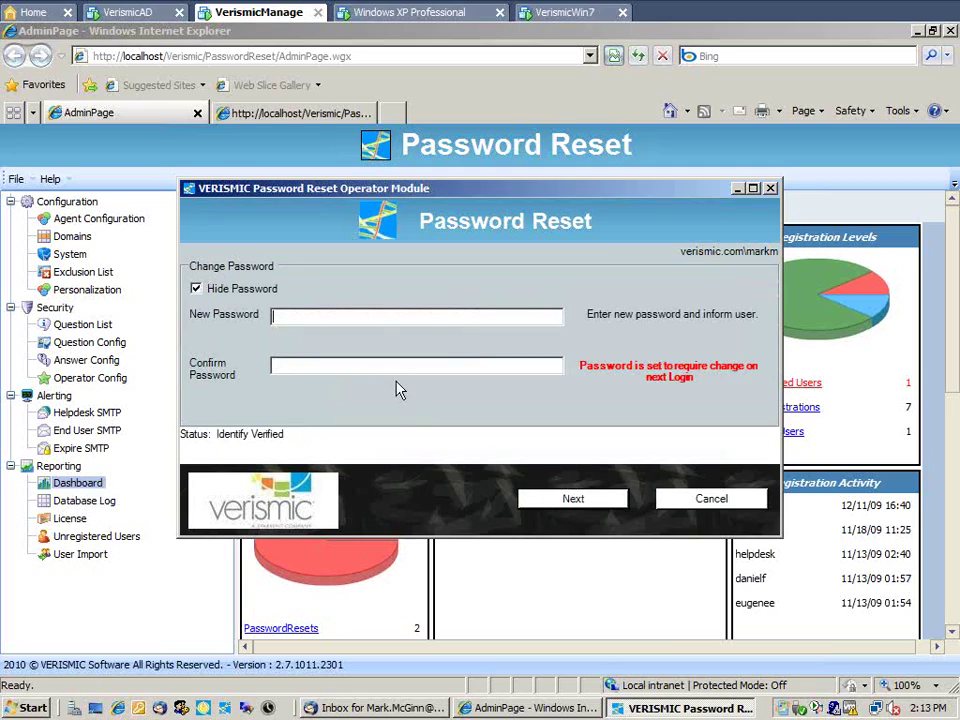
type("••••••••")
key("Tab")
type("•")
type("******")
left_click(541, 499)
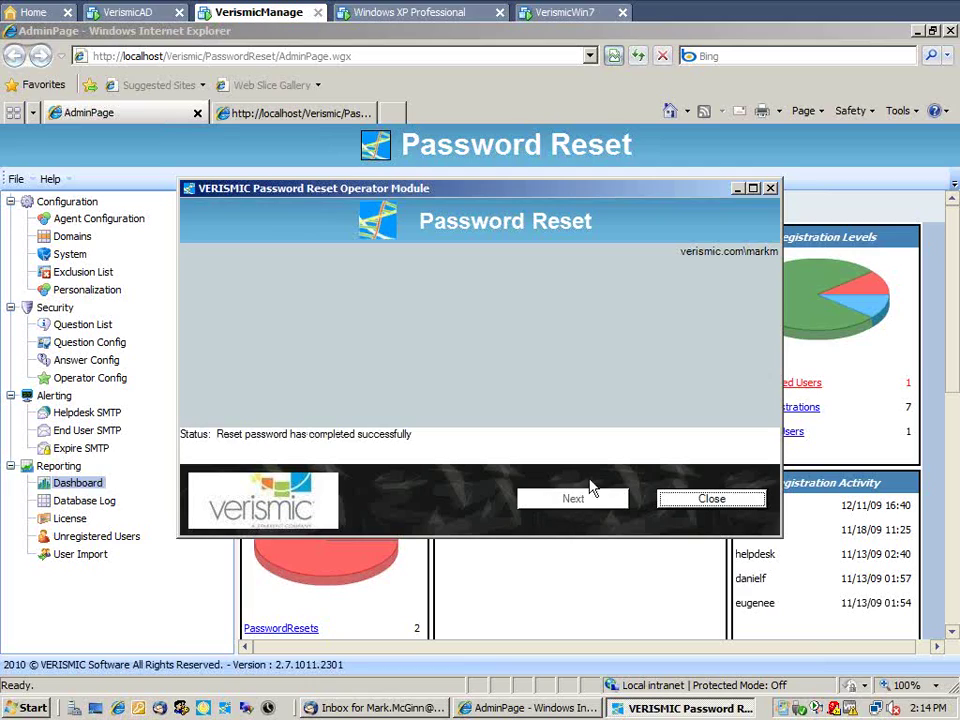
- Close the Operator Module dialog to get back to the admin Dashboard with the new operator activity
left_click(671, 497)
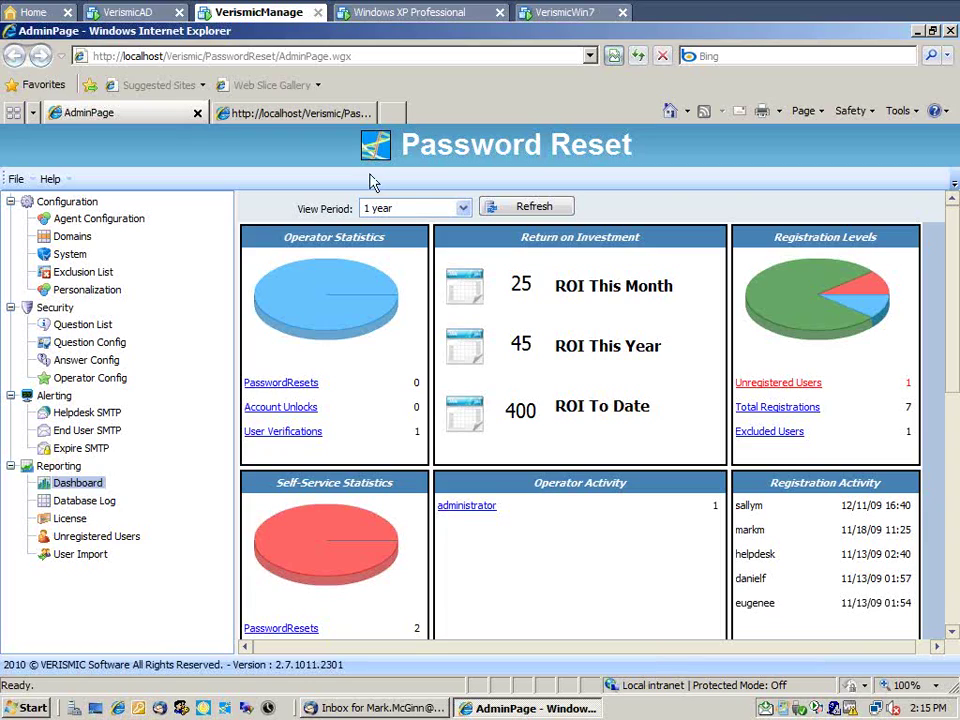
left_click(338, 116)
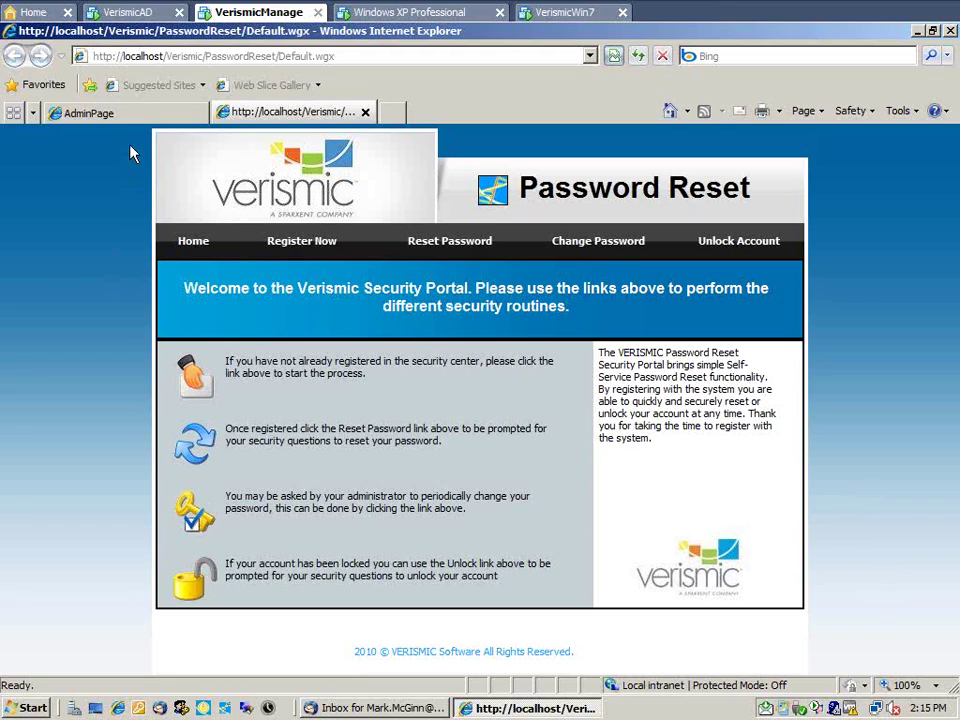
left_click(144, 115)
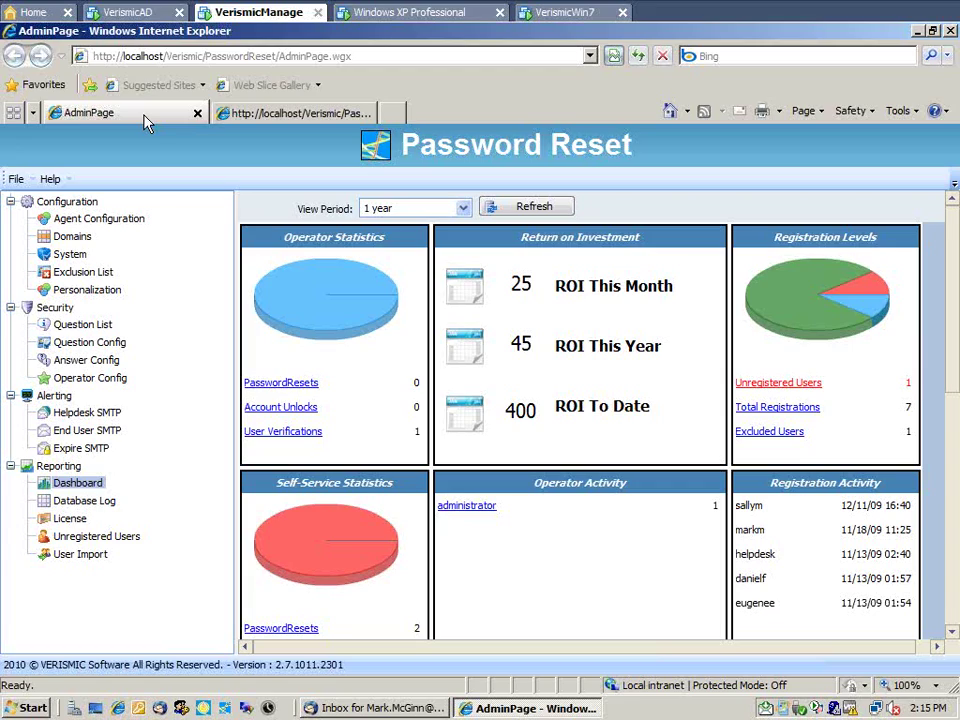
left_click(134, 228)
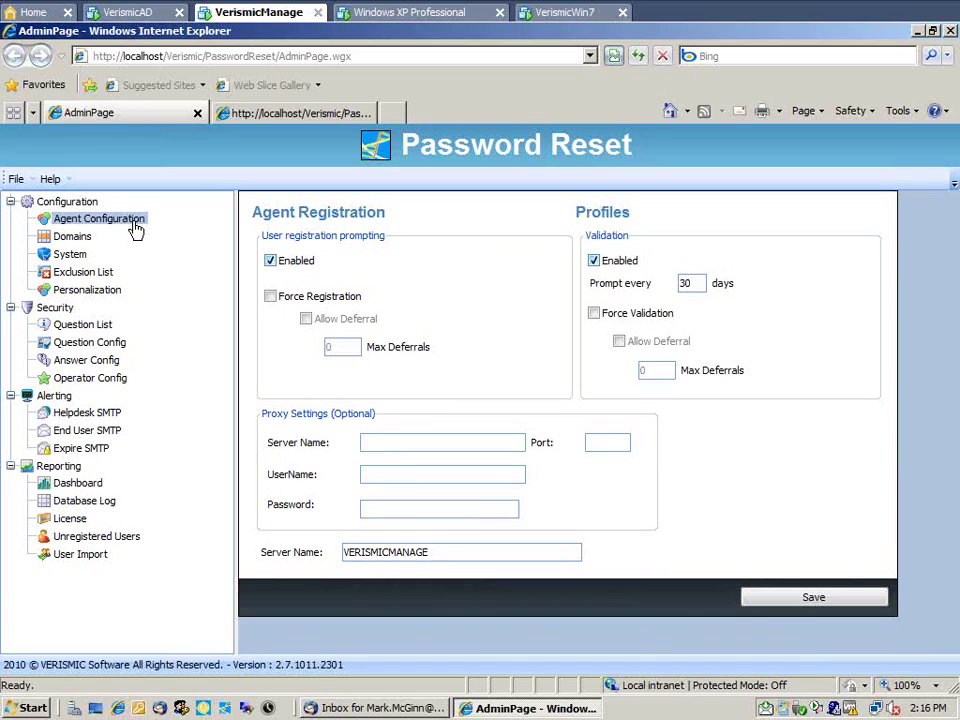
left_click(105, 273)
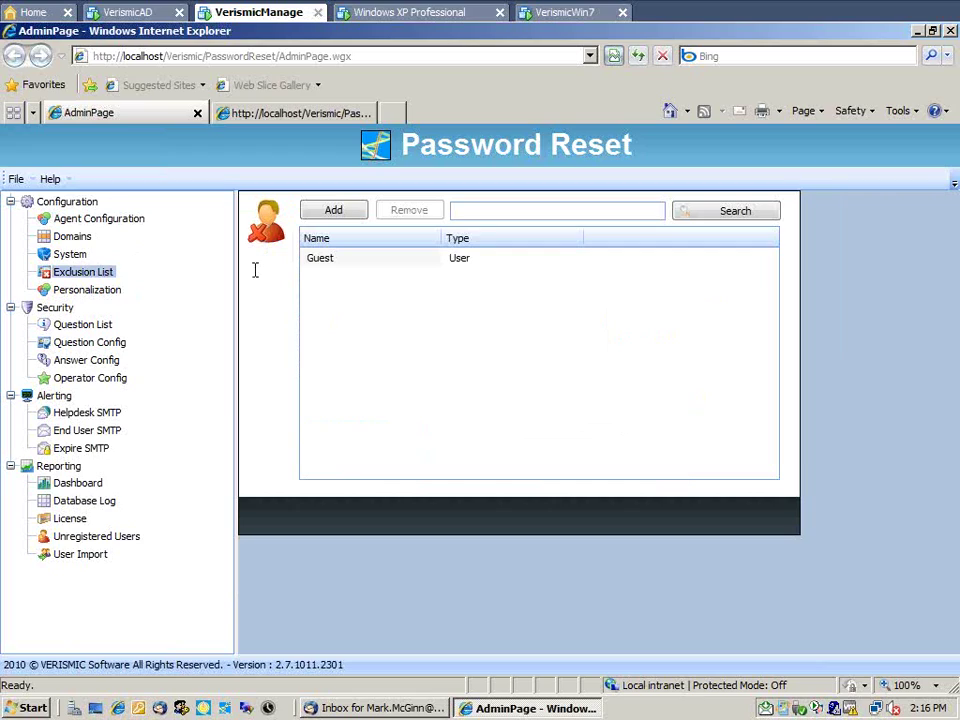
left_click(332, 213)
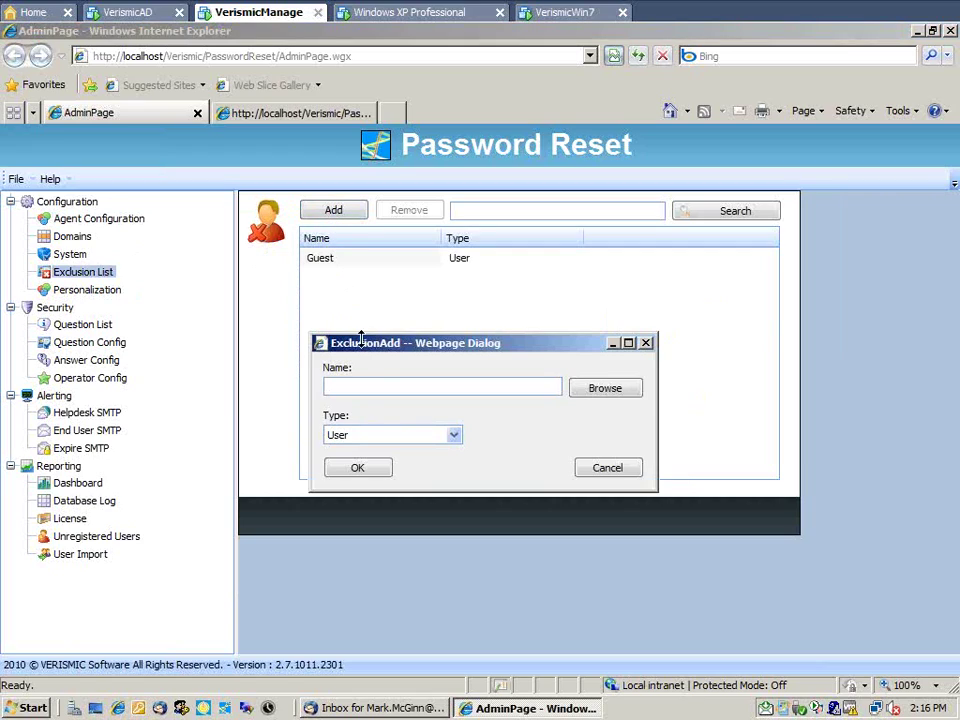
left_click(595, 396)
left_click(226, 457)
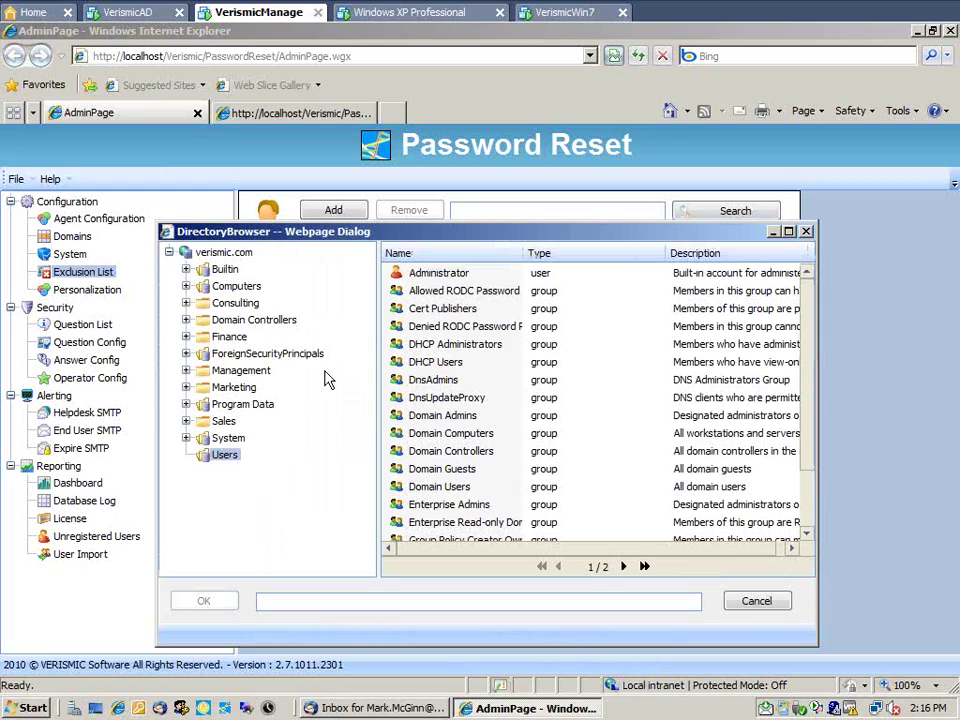
left_click(809, 234)
- Cancel the exclusion entry, open Personalization, and review the Advanced message translations and the language list without adding a language
left_click(607, 467)
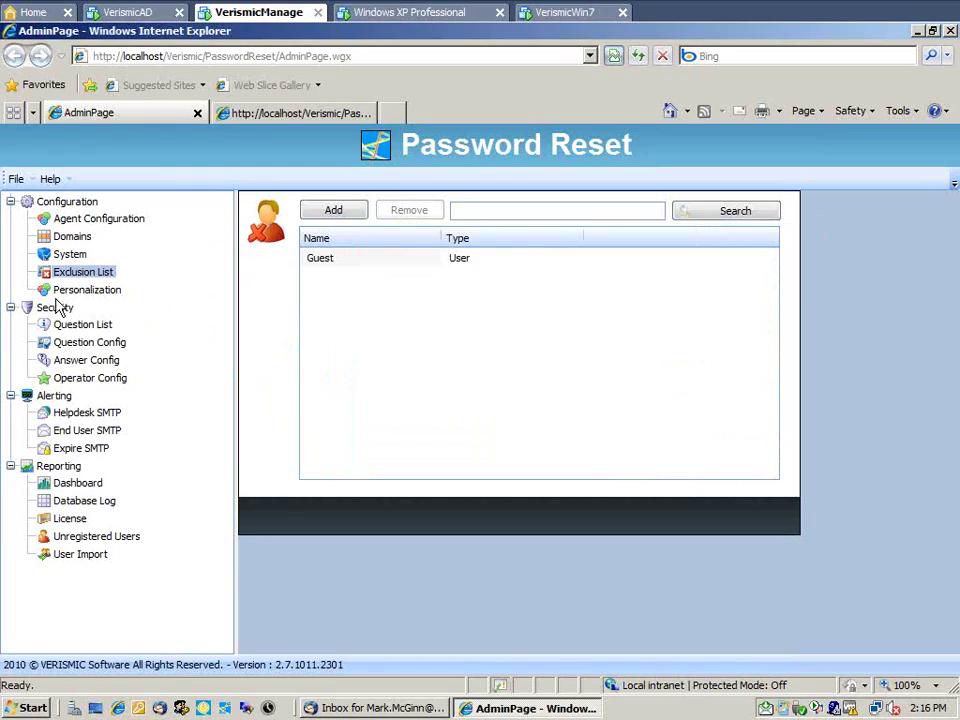
left_click(76, 292)
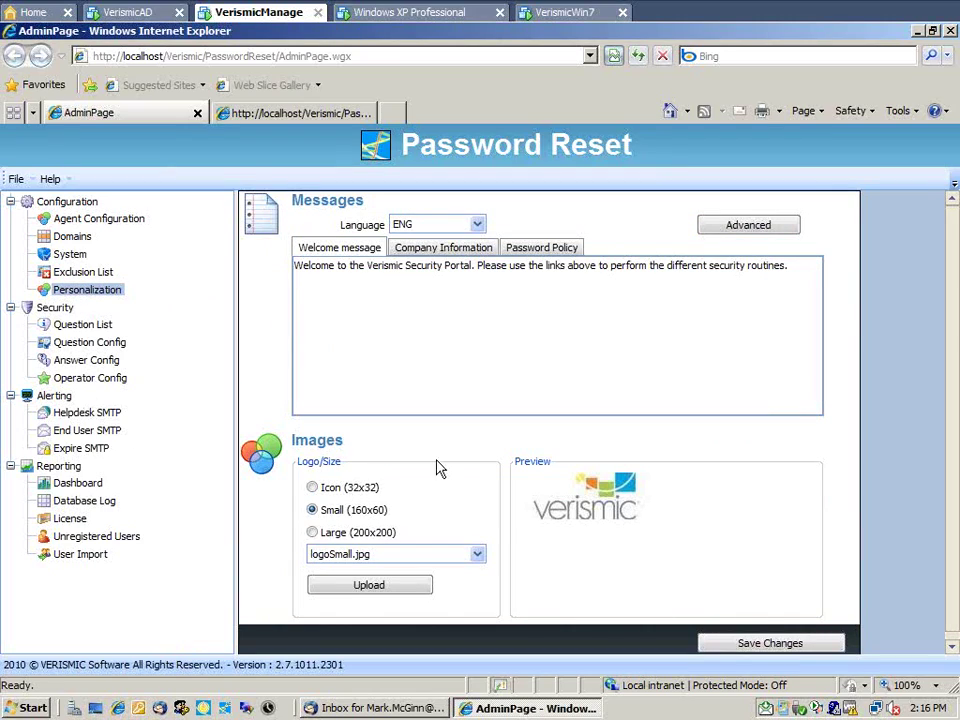
left_click(740, 228)
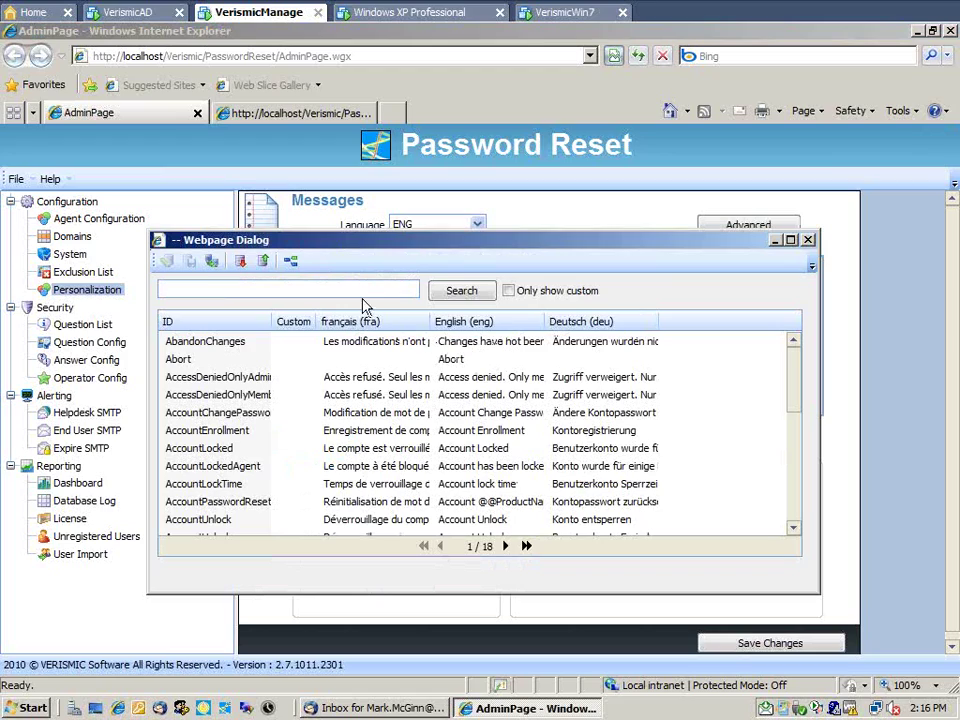
left_click(298, 266)
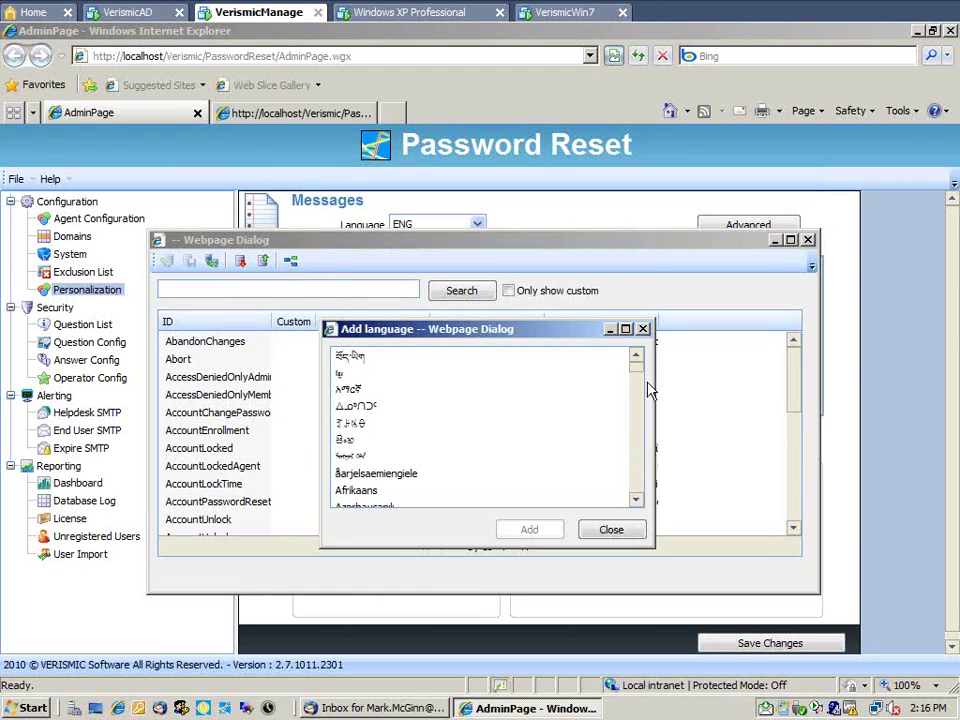
left_click(643, 330)
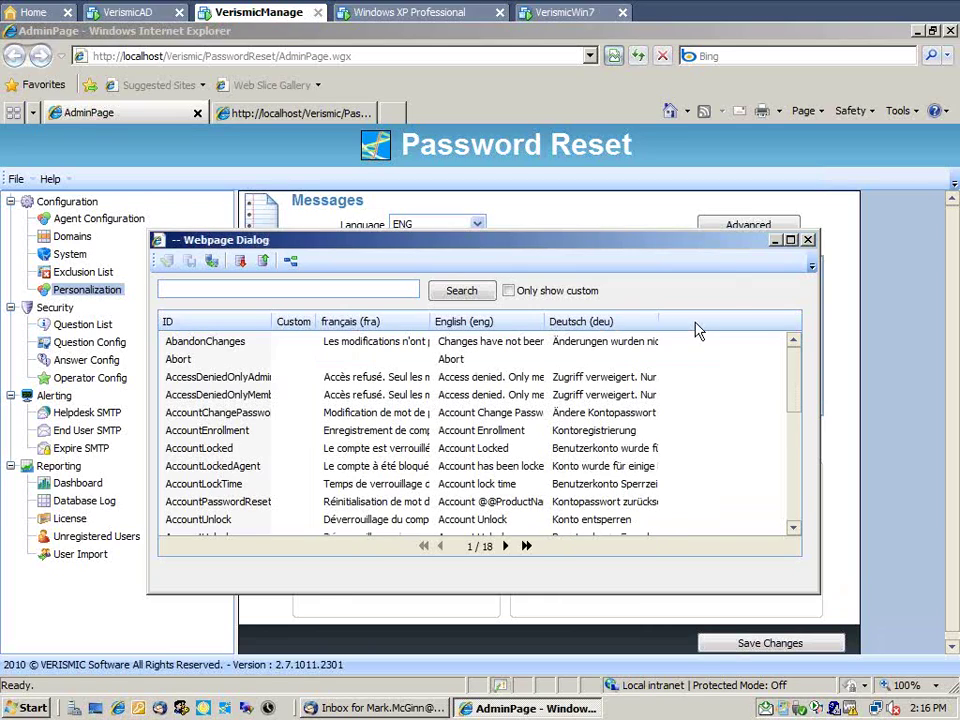
left_click(807, 242)
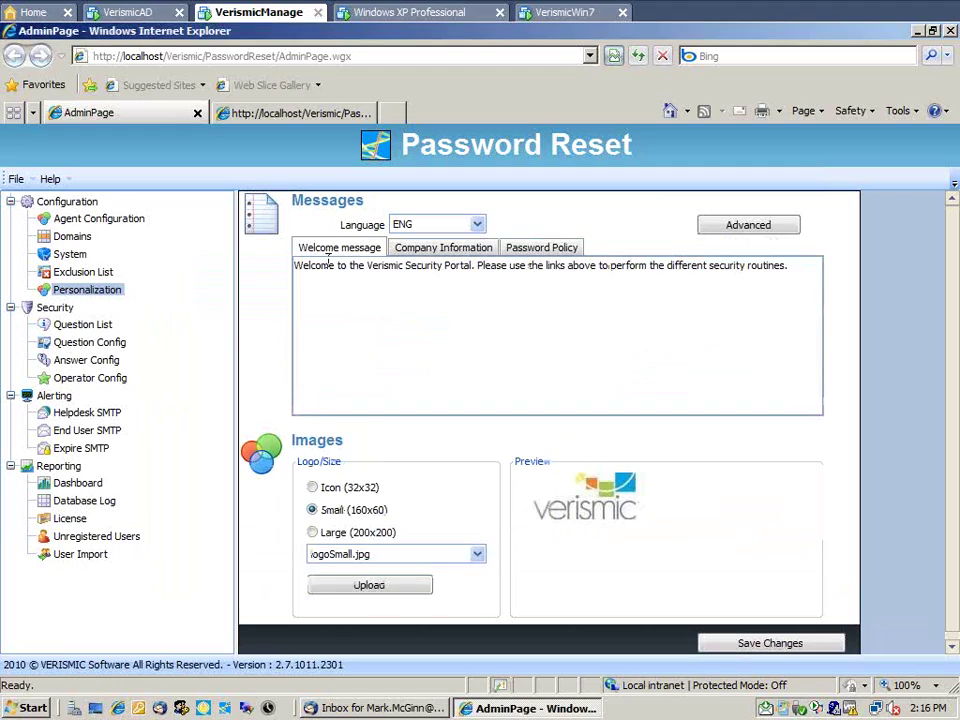
- View Question Config, then Answer Config with 3 retries, minimum length 2 and 3-character masking
left_click(116, 344)
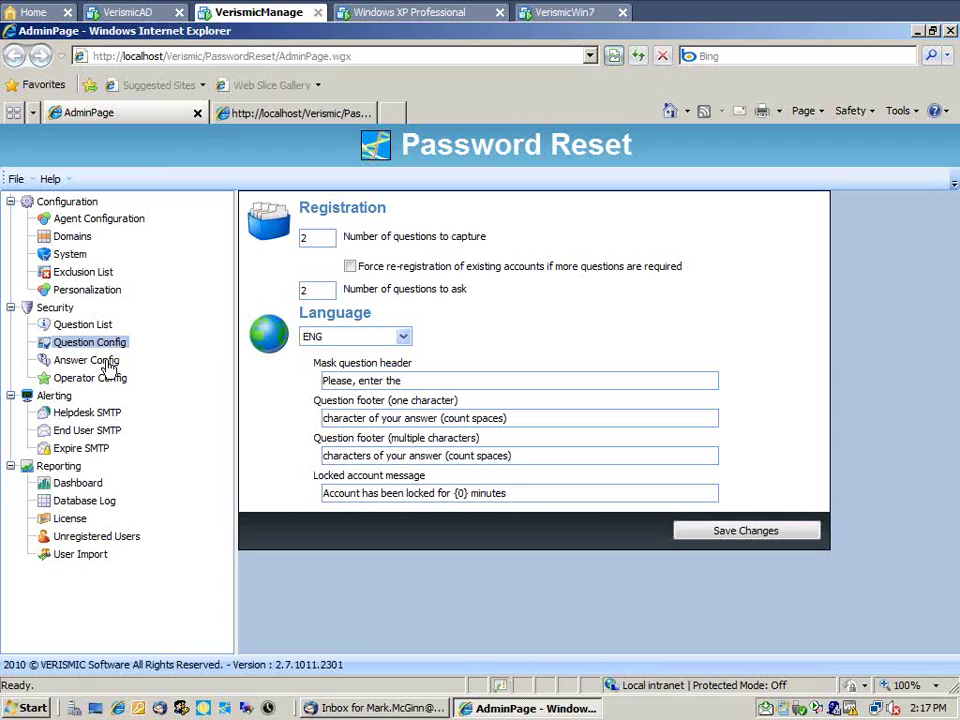
left_click(107, 364)
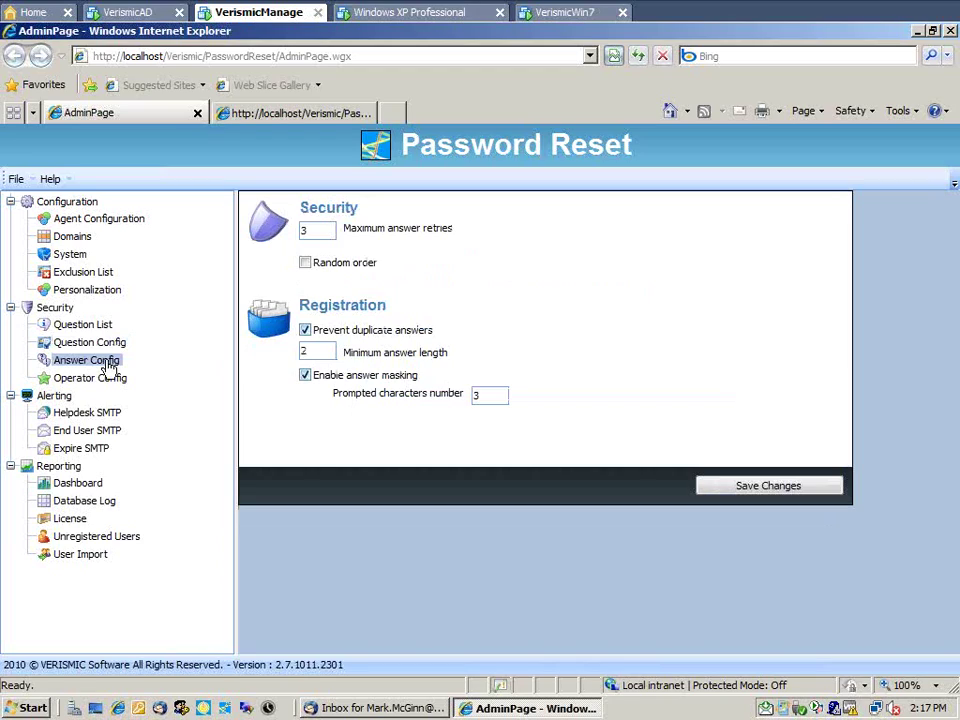
- Display the Question List of 11 English security questions
left_click(107, 327)
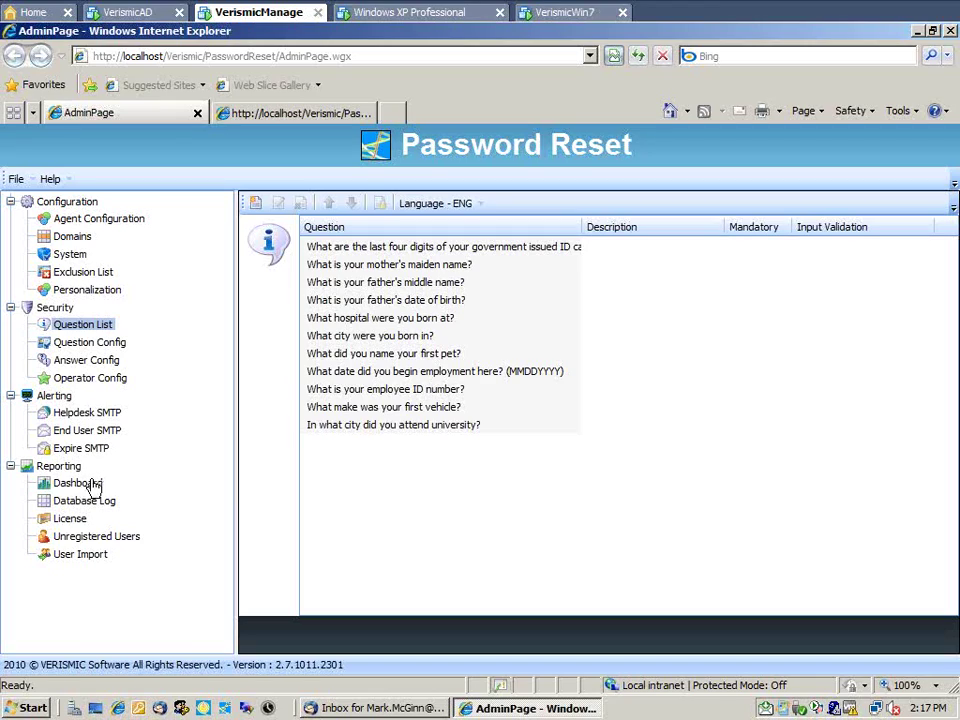
- Check the License registrations, then return to the 1-year Dashboard showing 7 total registrations
left_click(70, 519)
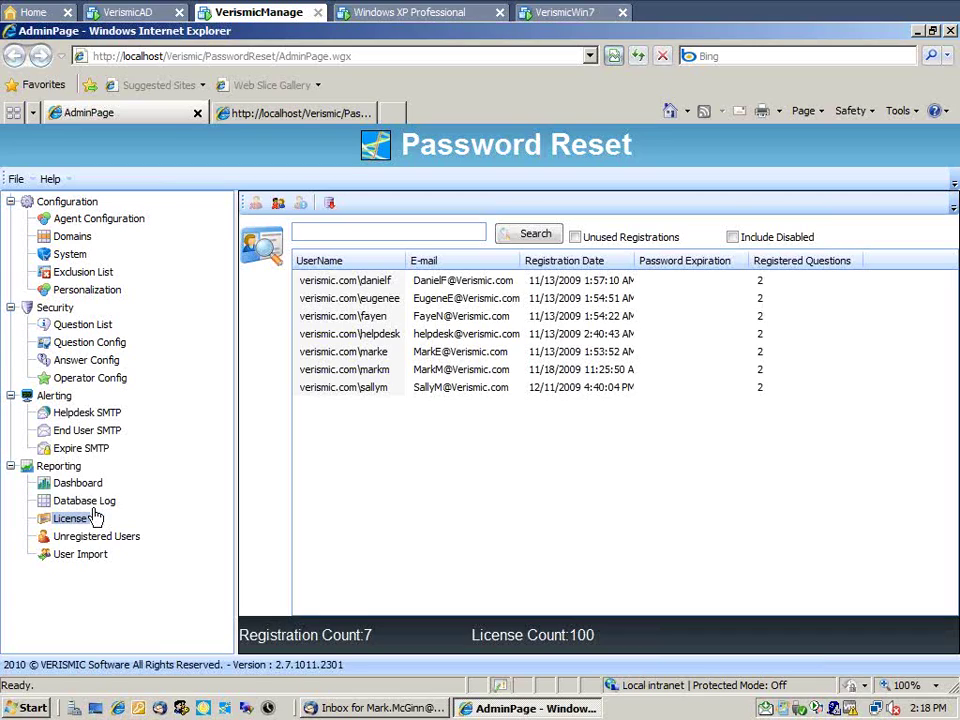
left_click(80, 483)
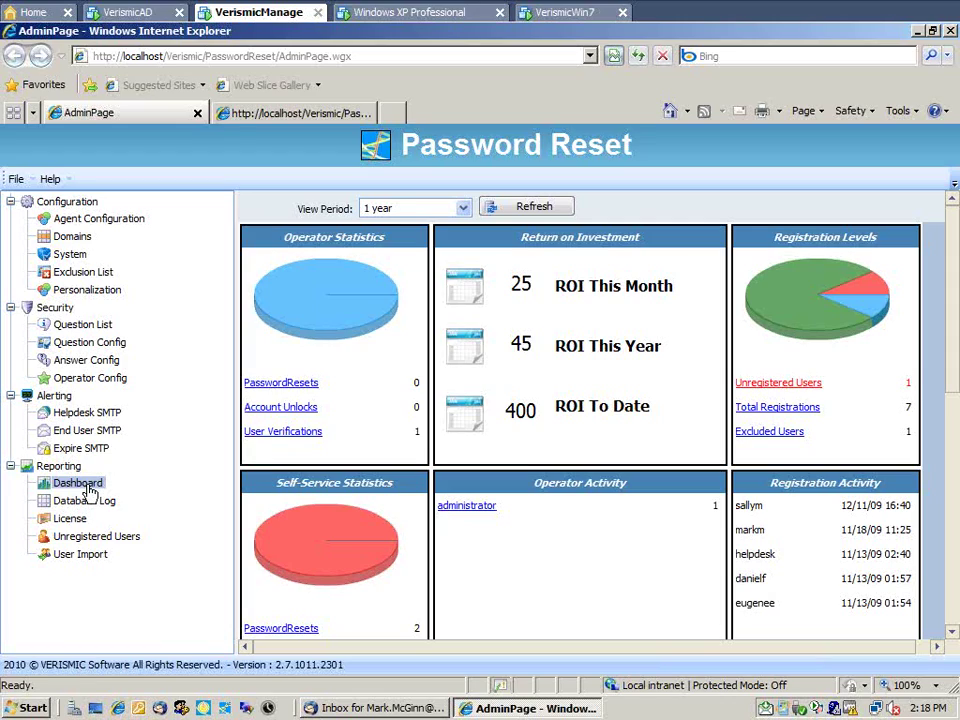
key("Num_Lock")
key("Num_Lock")
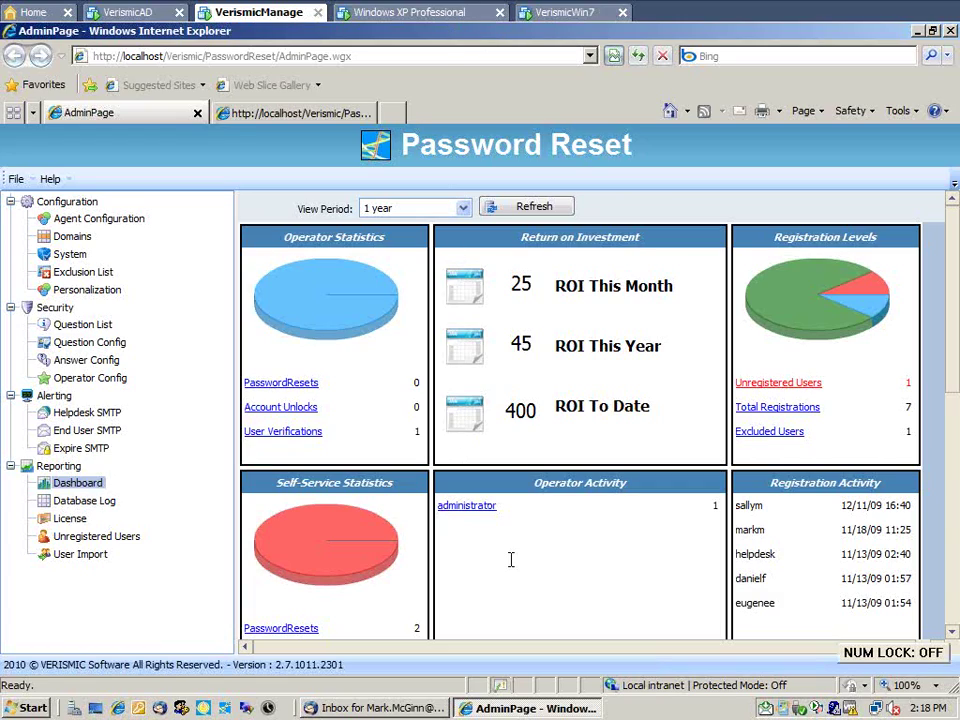